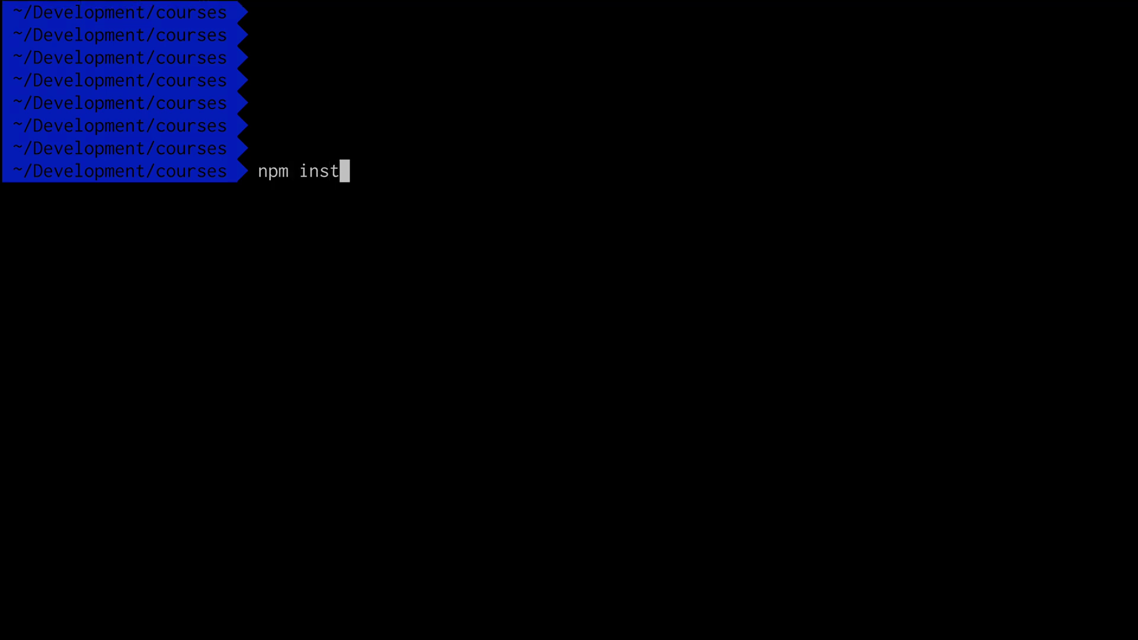
pyautogui.write('all -')
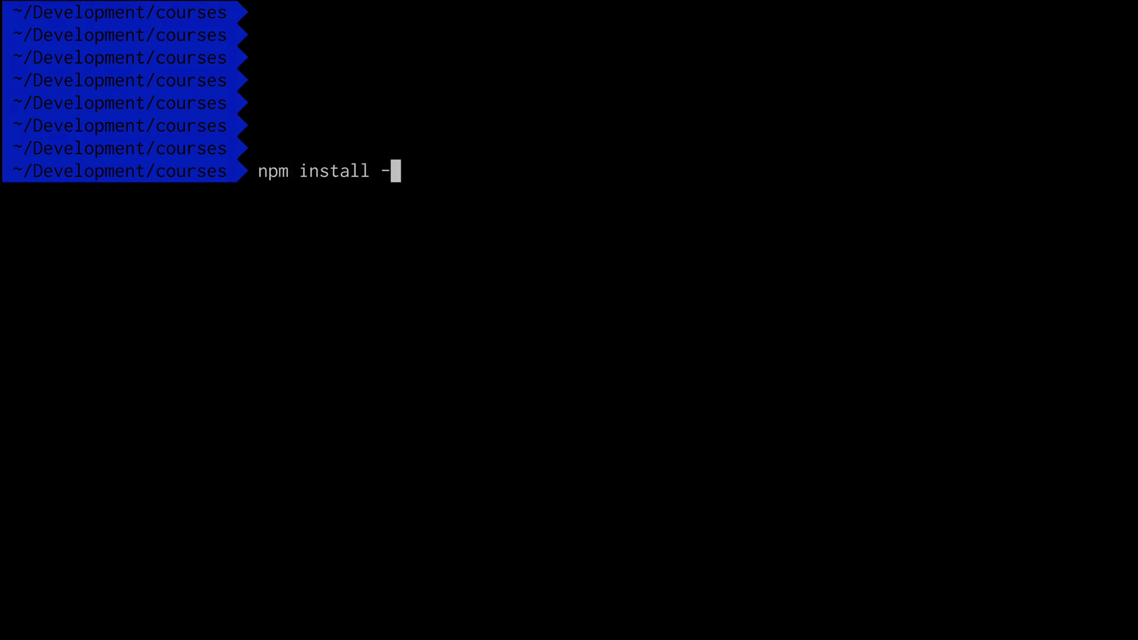
pyautogui.write('g @')
pyautogui.write('ionic/')
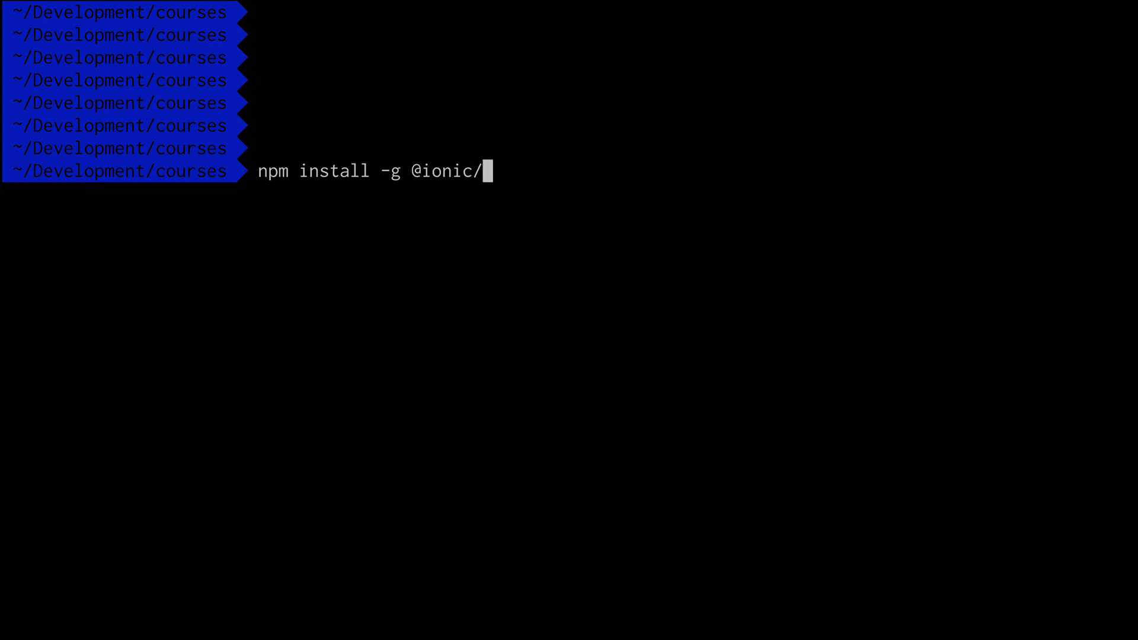
pyautogui.write('cli')
pyautogui.press('Return')
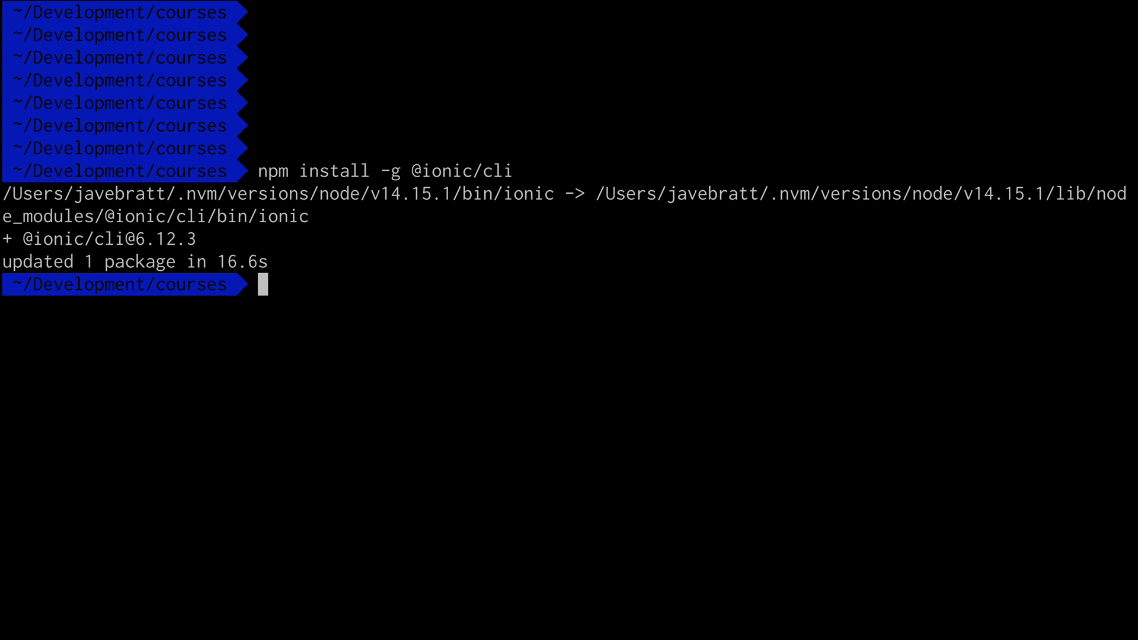
pyautogui.write('ionic start')
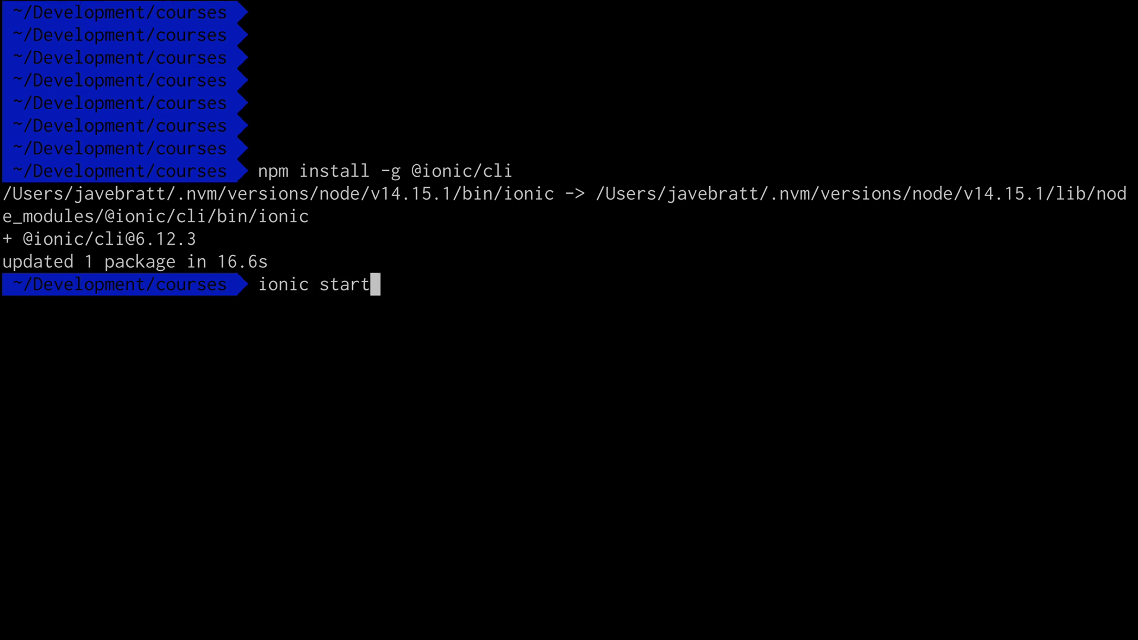
# Launch the ionic start wizard and choose Angular as the app framework
pyautogui.press('Return')
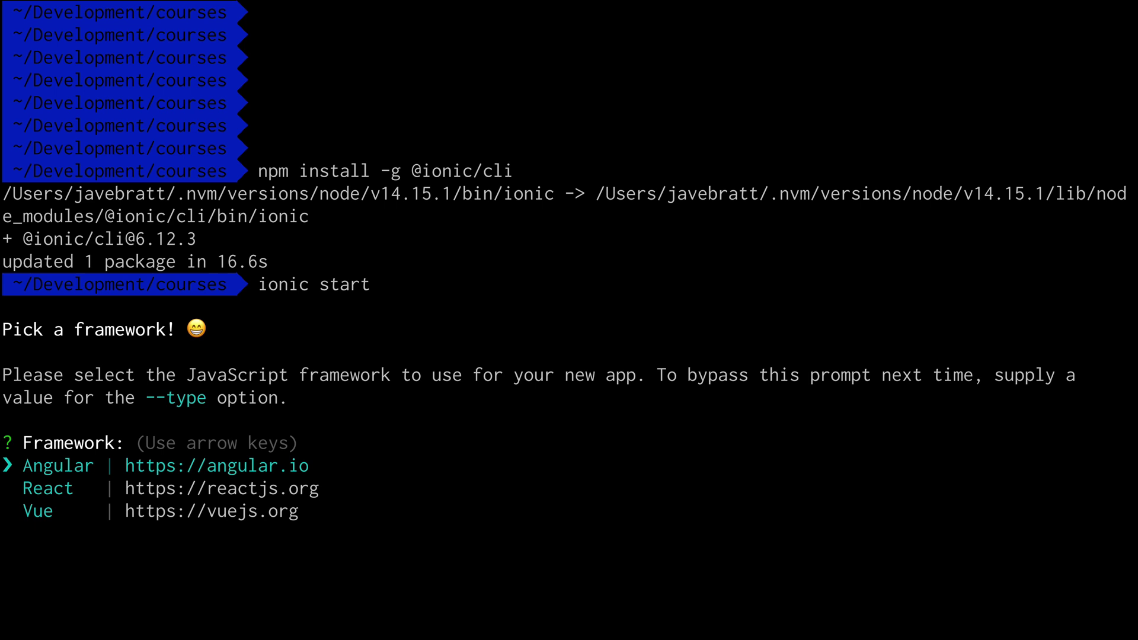
pyautogui.press('Return')
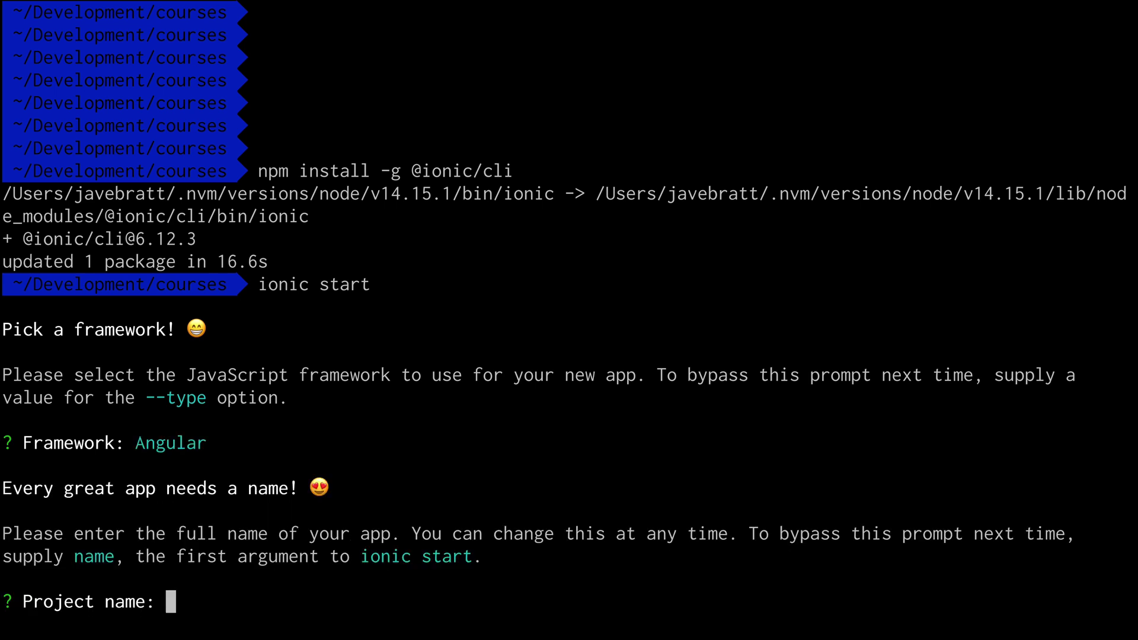
pyautogui.write('poc')
pyautogui.write('ket-party')
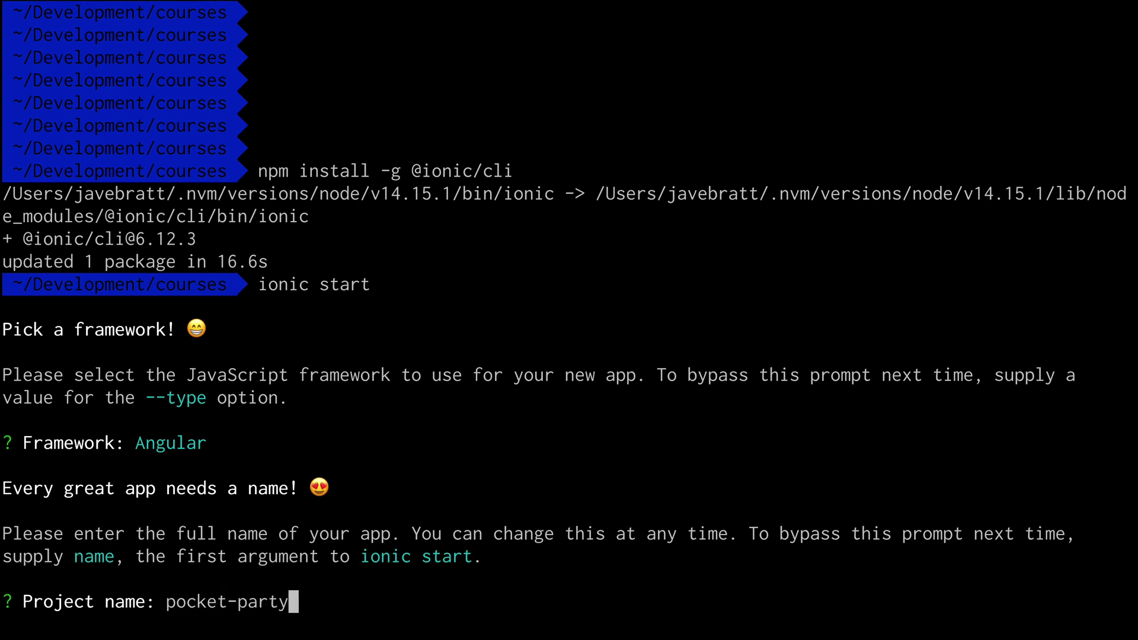
pyautogui.write('-planner')
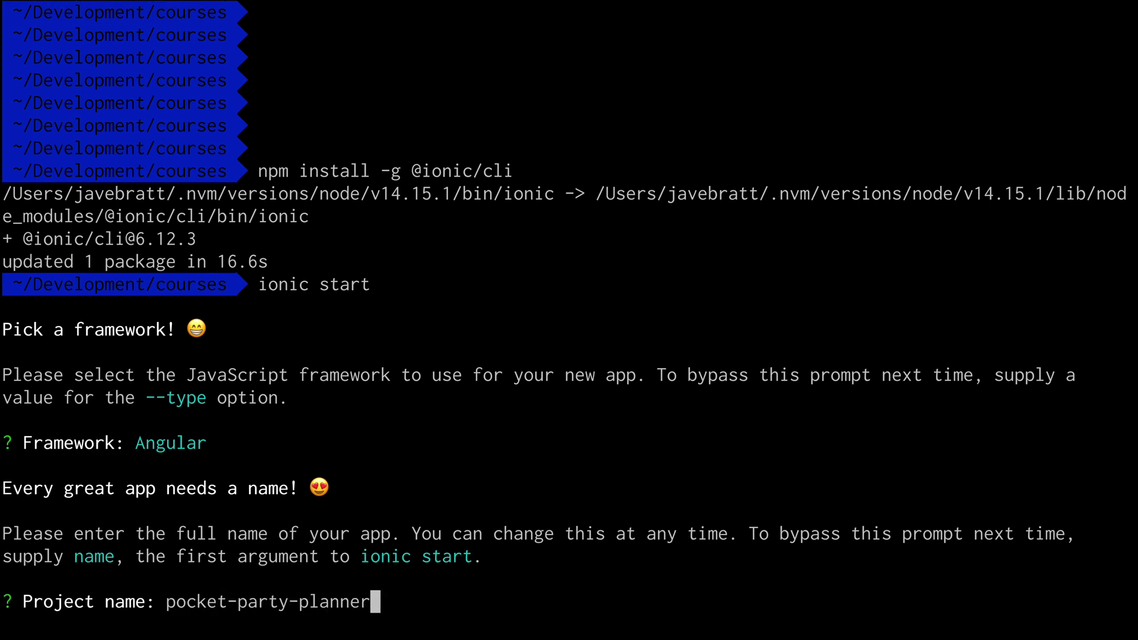
# Confirm the name pocket-party-planner, pick the blank starter, and decline Capacitor integration
pyautogui.press('Return')
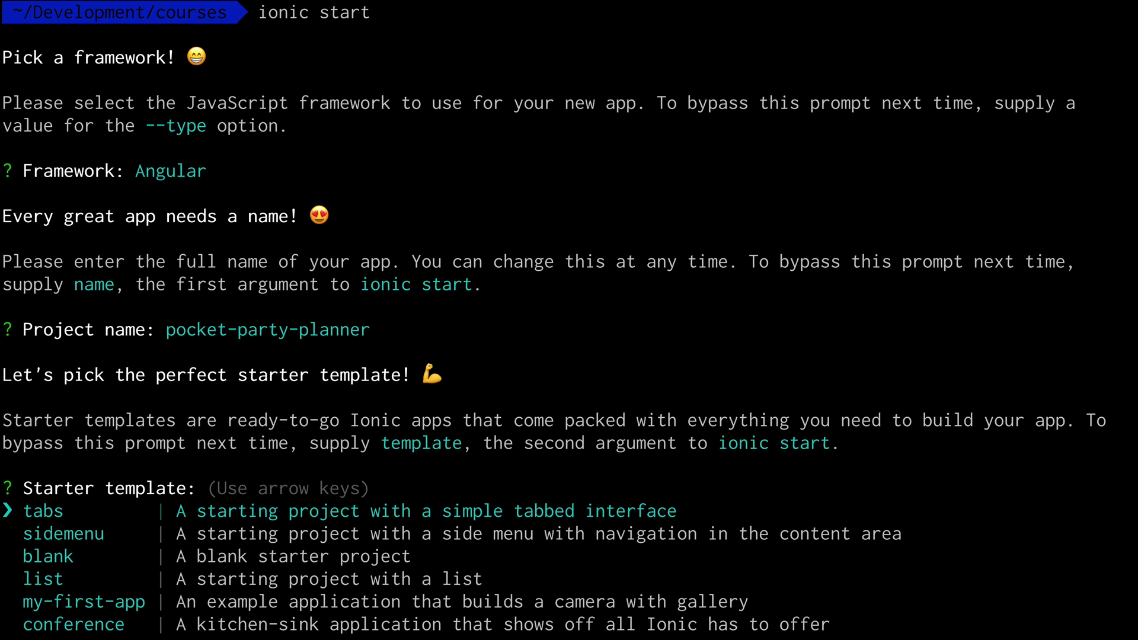
pyautogui.press('Down')
pyautogui.press('Down')
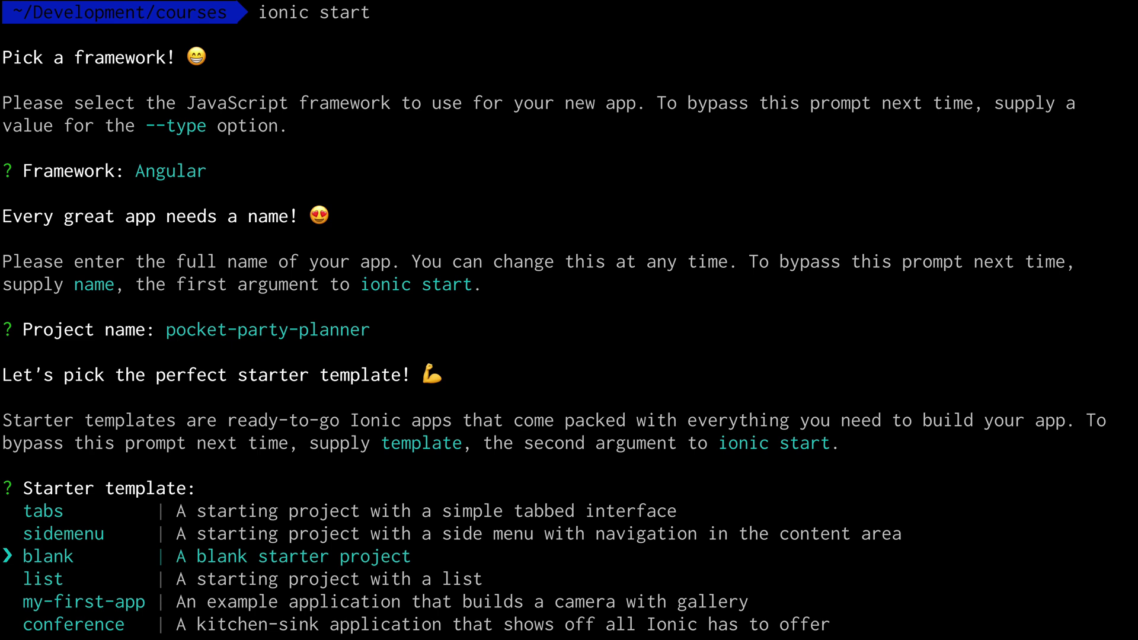
pyautogui.press('Return')
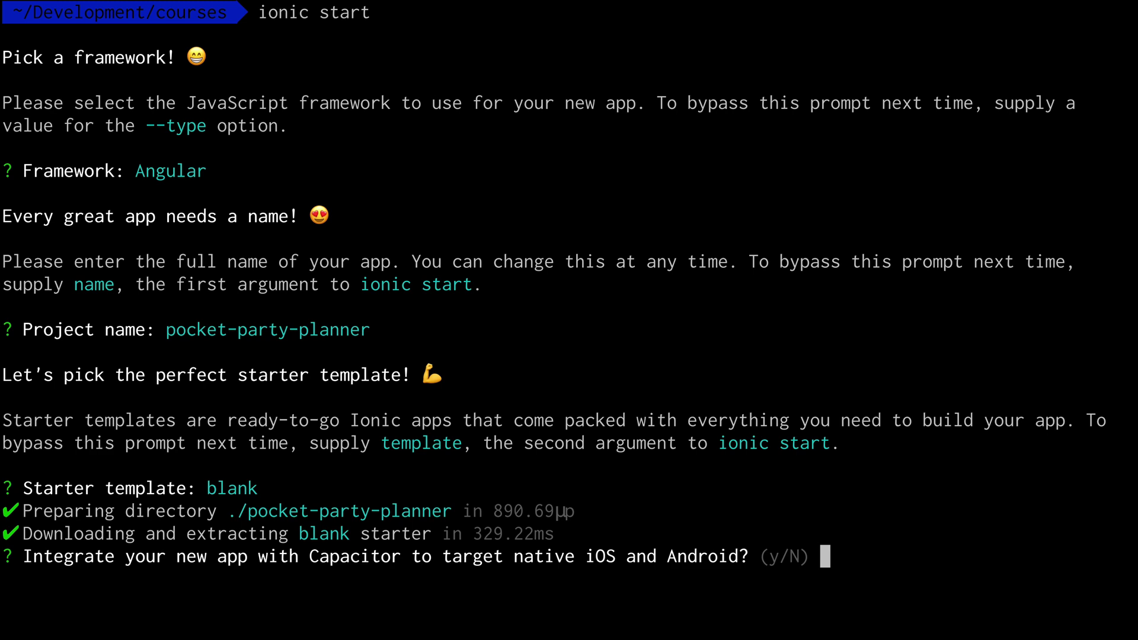
pyautogui.press('Return')
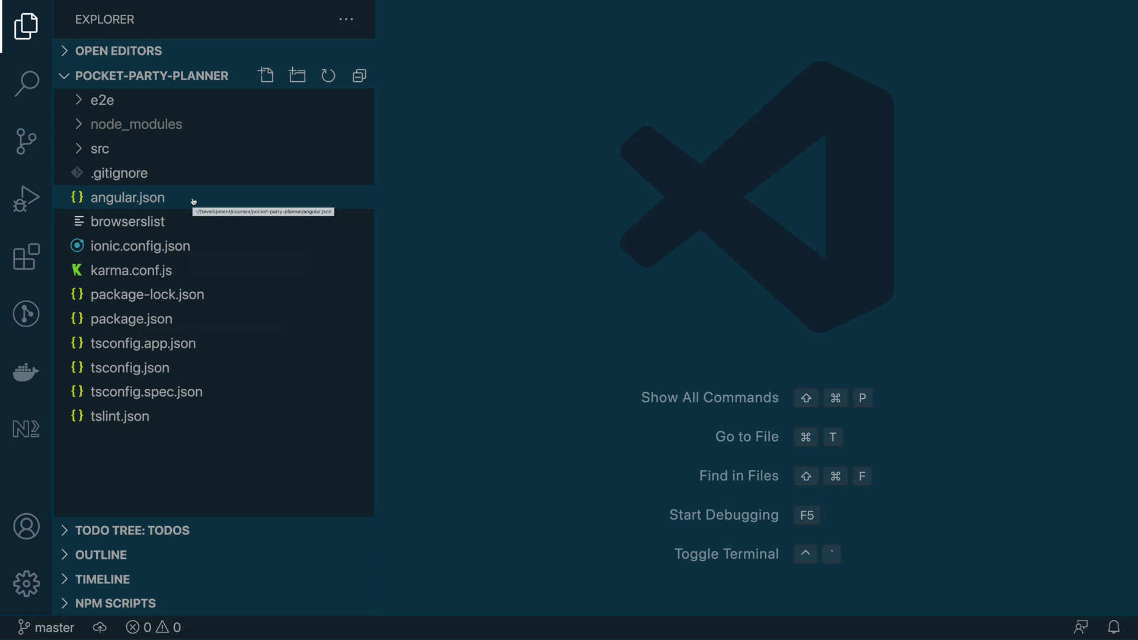
# Expand src and inspect its app, assets, environments and theme subfolders
pyautogui.click(162, 154)
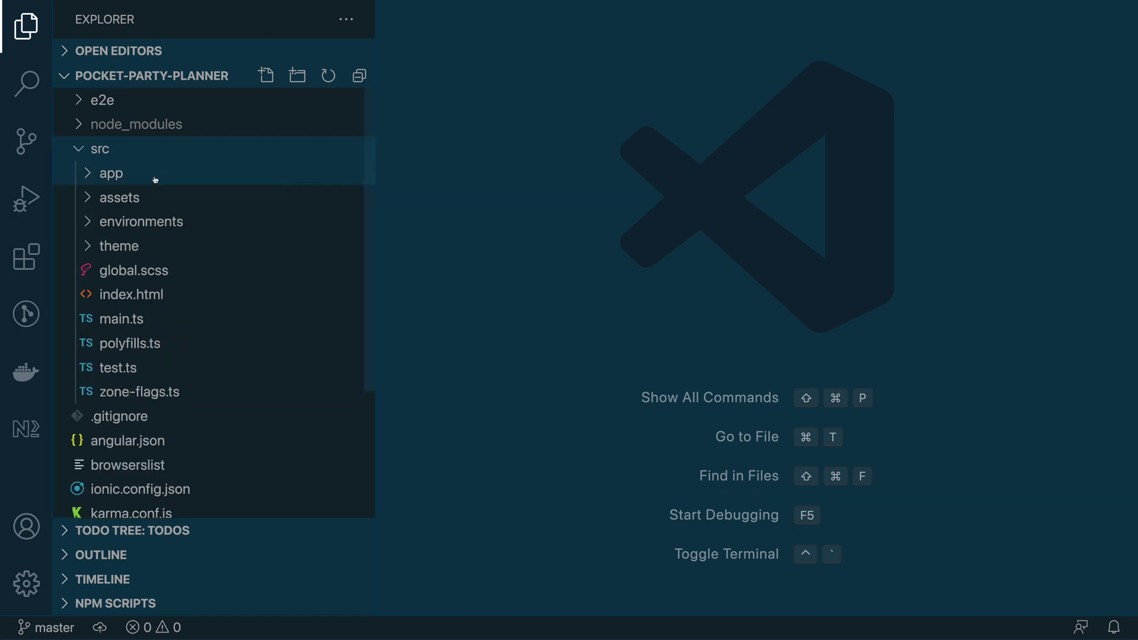
pyautogui.click(155, 180)
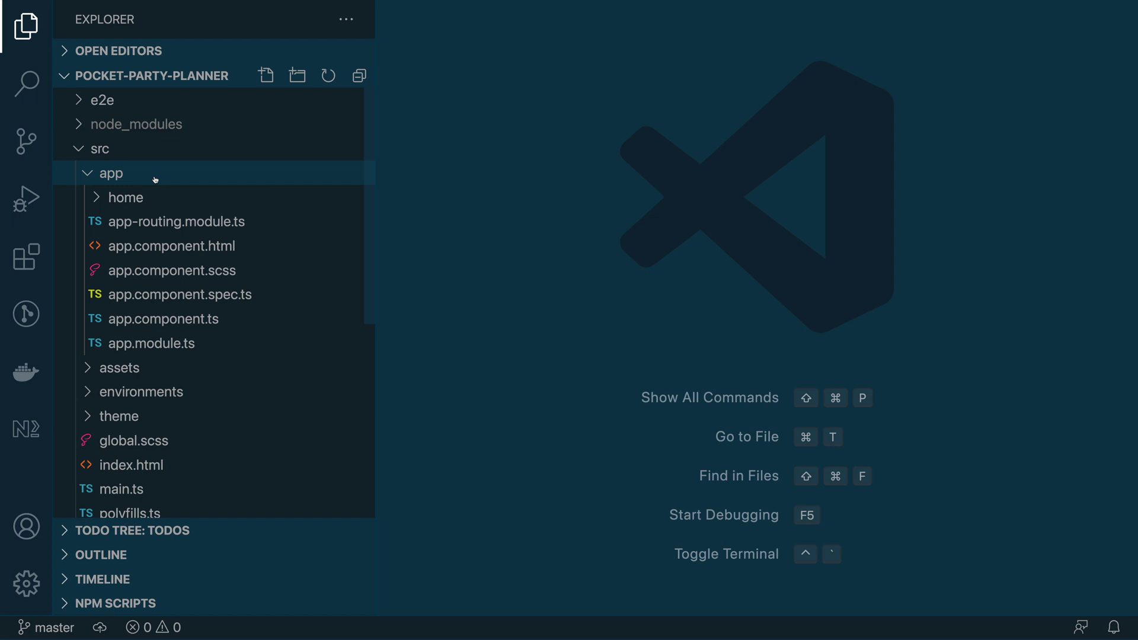
pyautogui.click(155, 180)
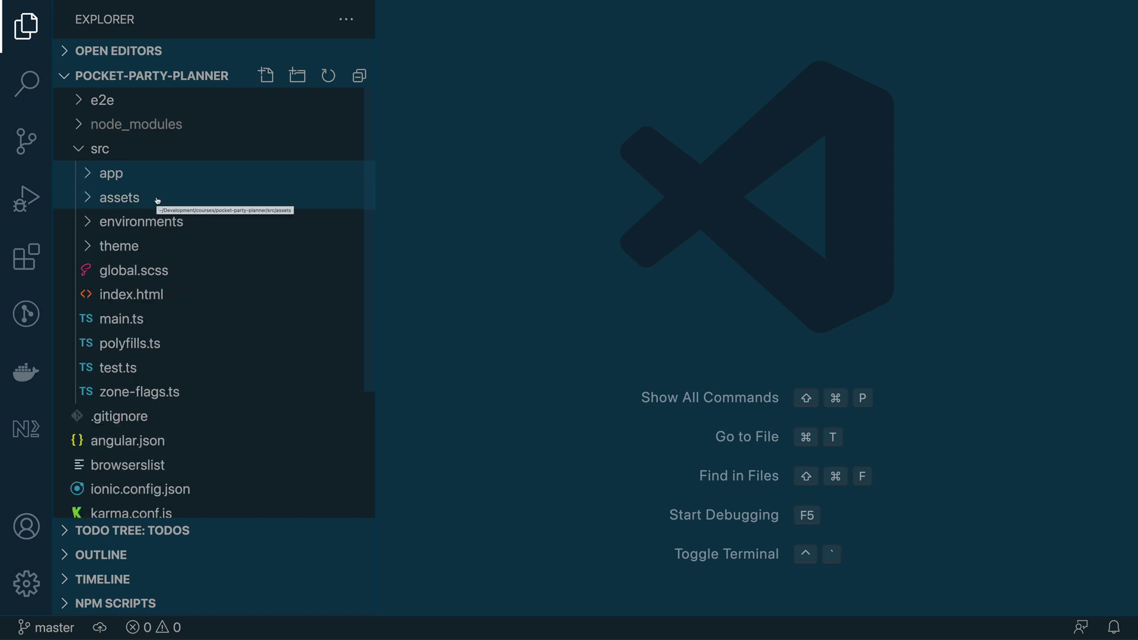
pyautogui.click(156, 199)
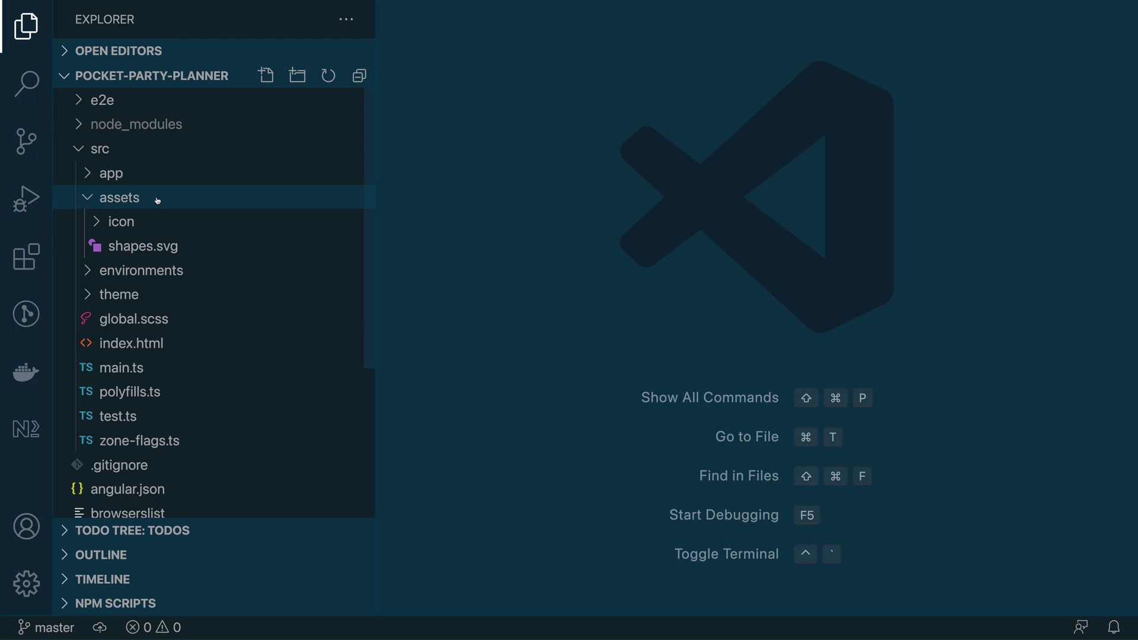
pyautogui.click(157, 200)
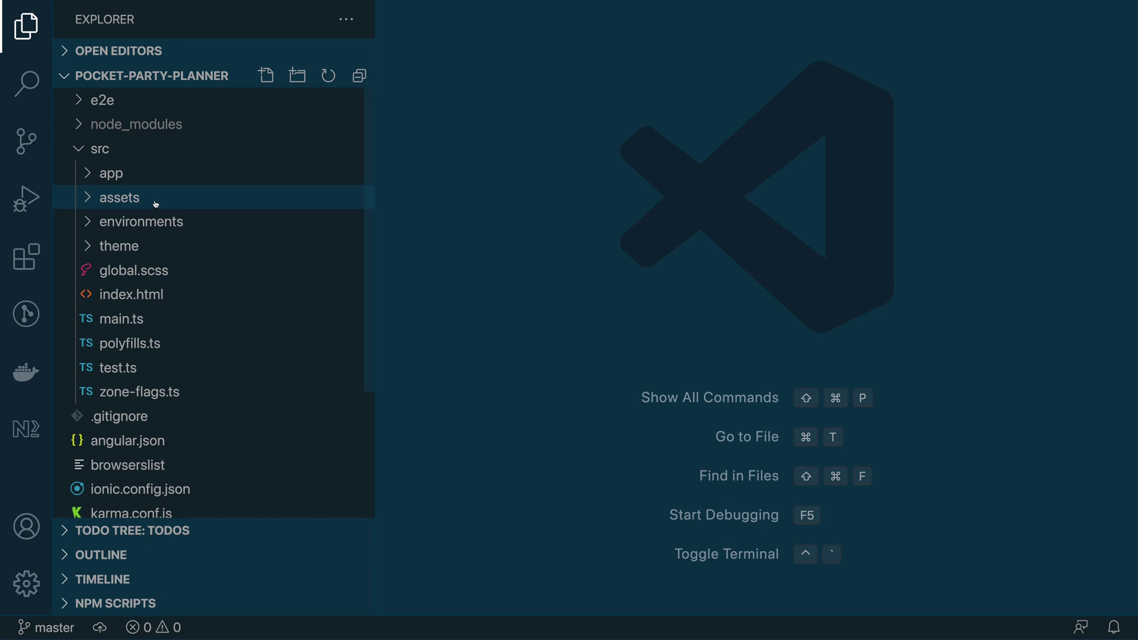
pyautogui.click(169, 222)
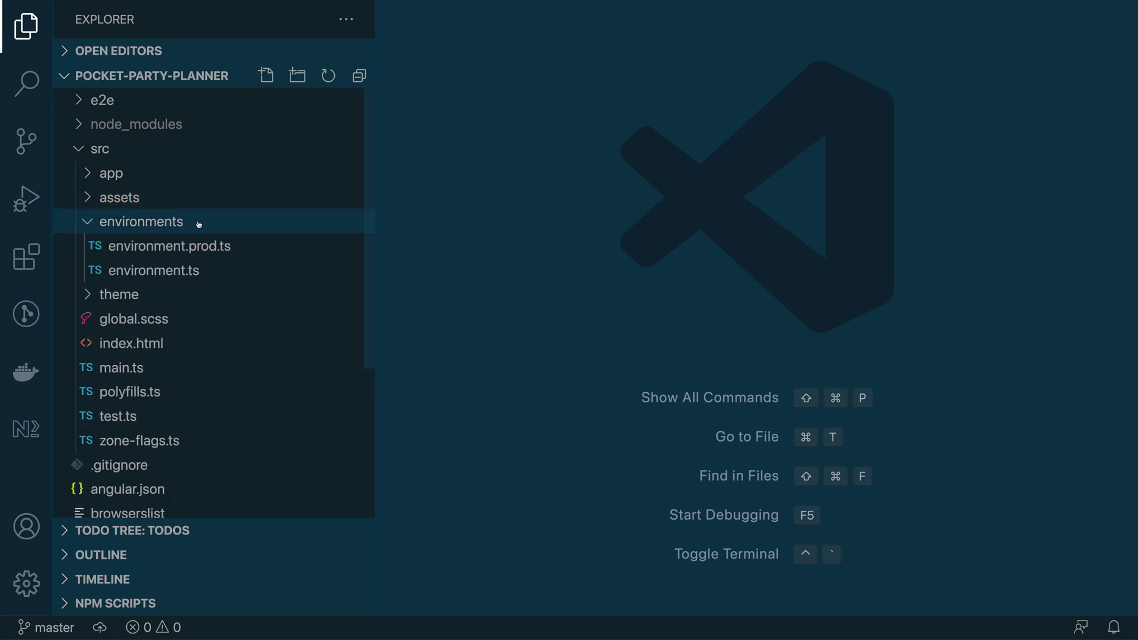
pyautogui.click(284, 224)
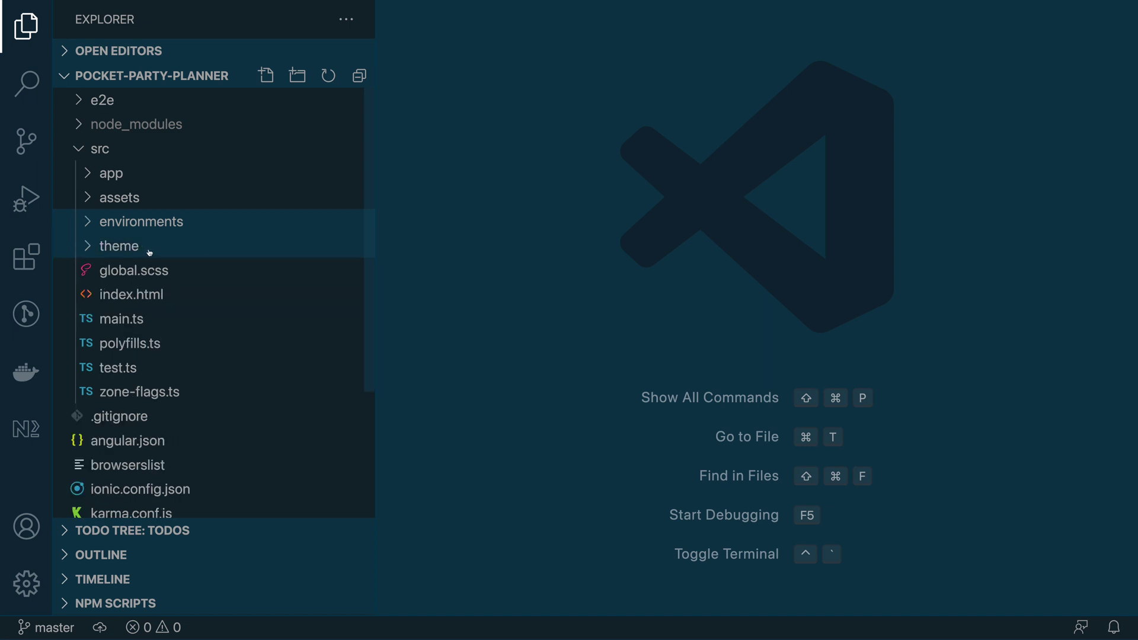
pyautogui.click(191, 252)
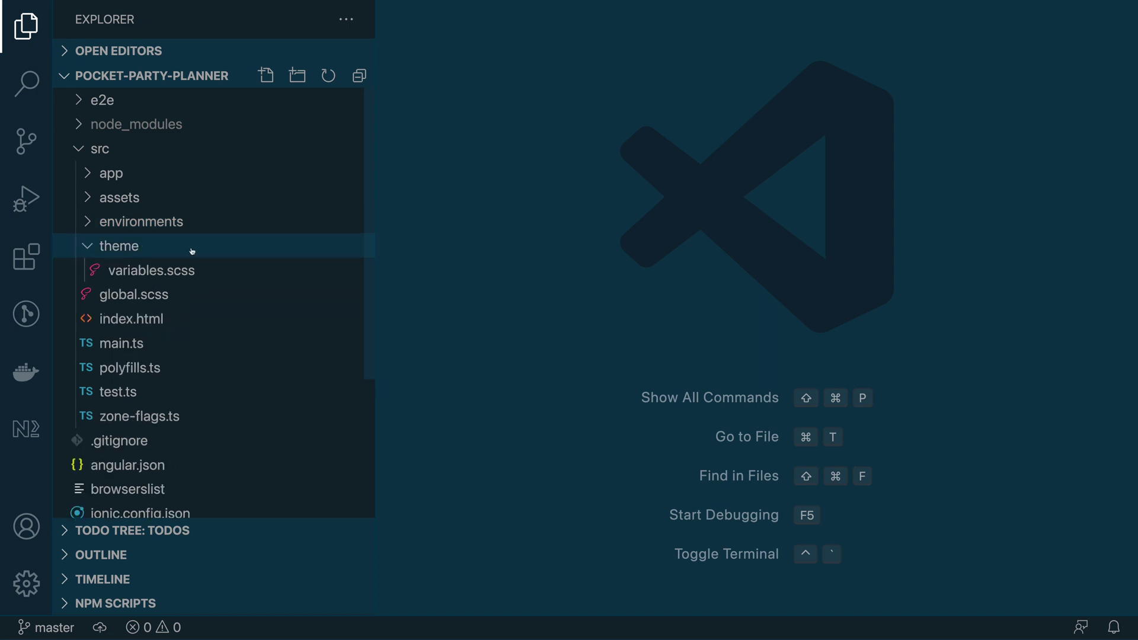